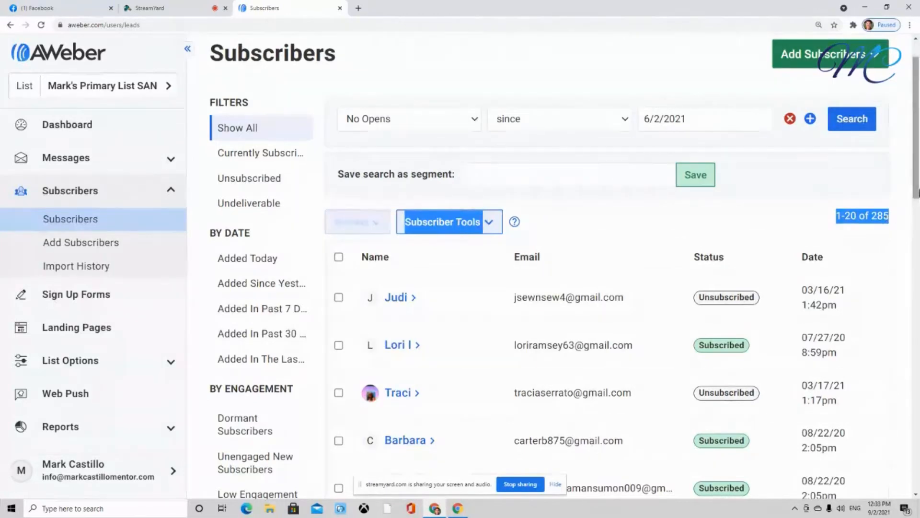
Show 100 subscribers per page for the No Opens since 6/2/2021 search and select every subscriber on the page
click(784, 221)
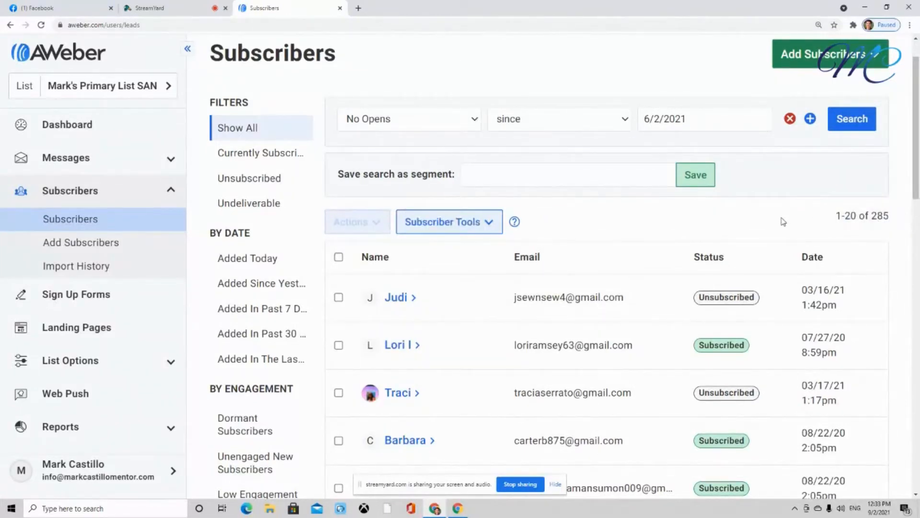
key(ctrl+minus)
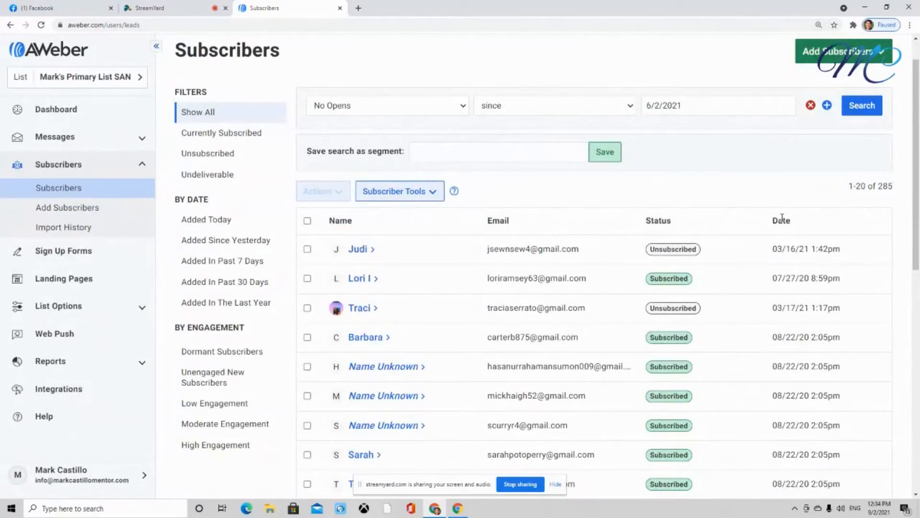
key(ctrl+minus)
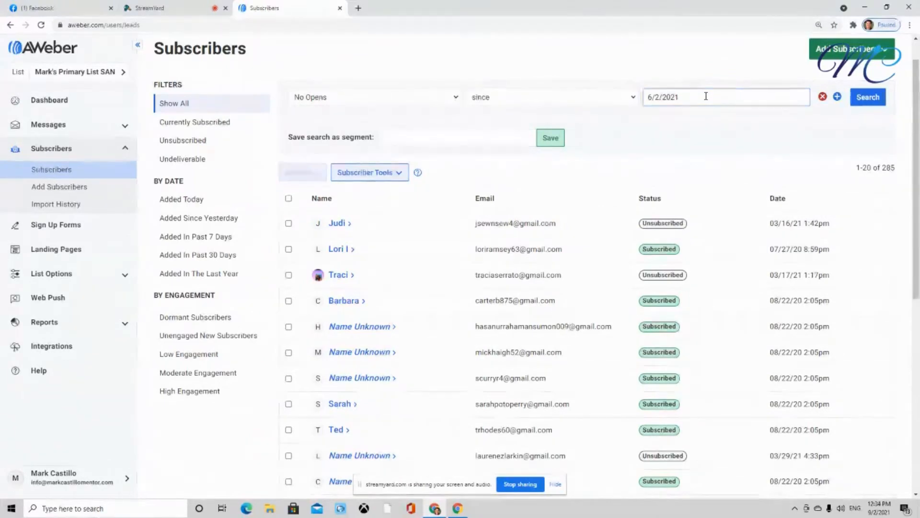
scroll(704, 191, down, 7)
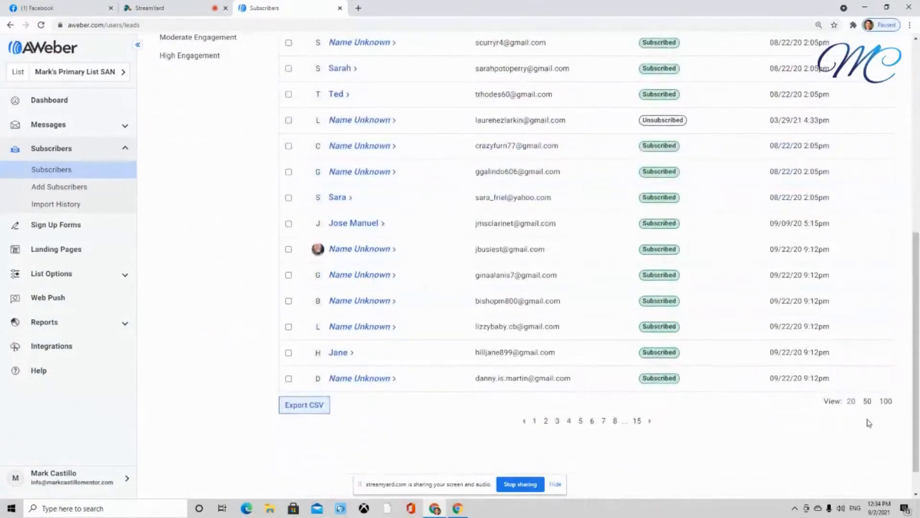
click(886, 401)
scroll(891, 398, down, 15)
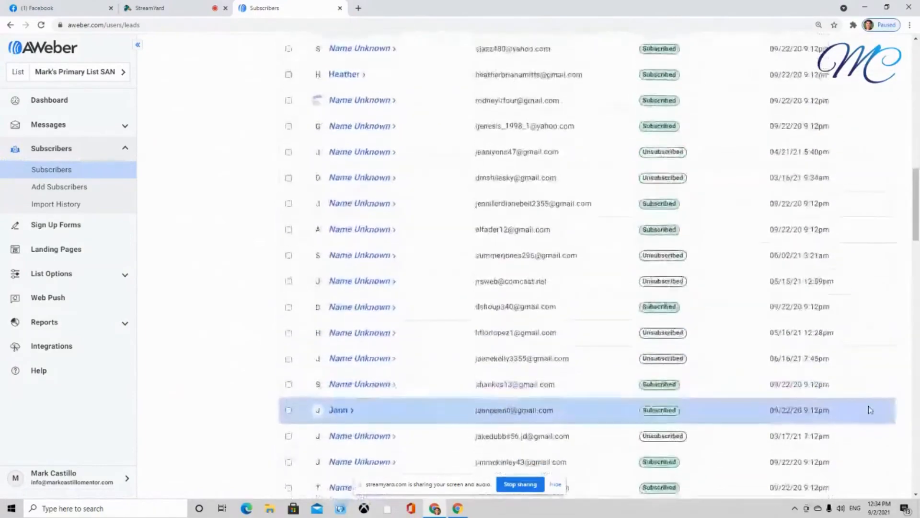
scroll(871, 410, down, 11)
drag(916, 314, 906, 74)
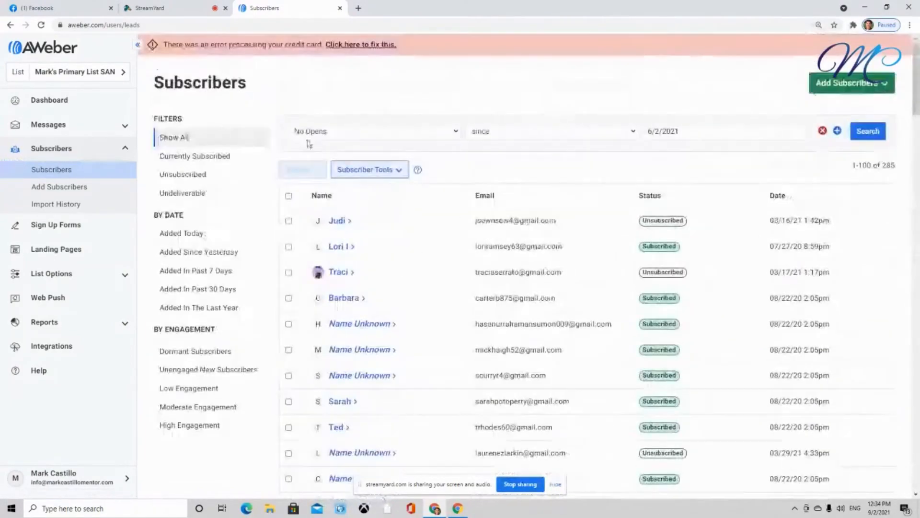
click(288, 197)
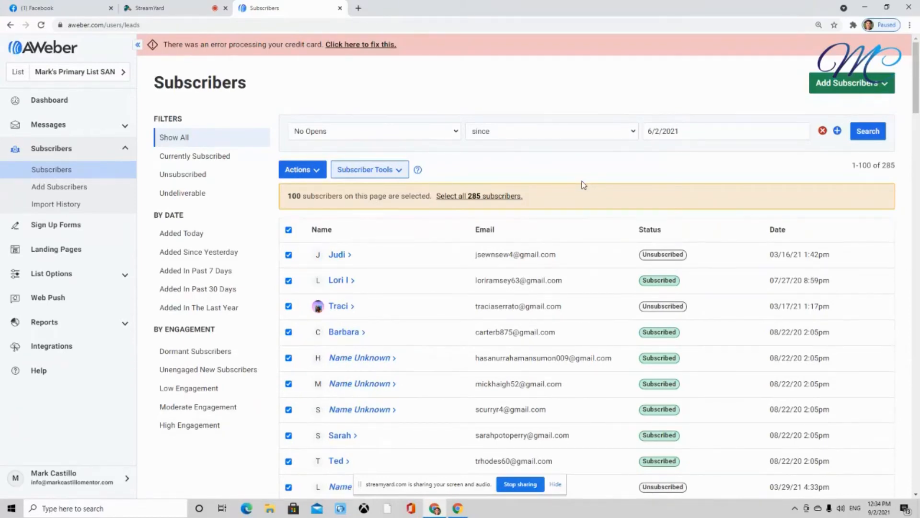
Try to extend the selection to all subscribers matching the No Opens search for bulk deletion
click(489, 196)
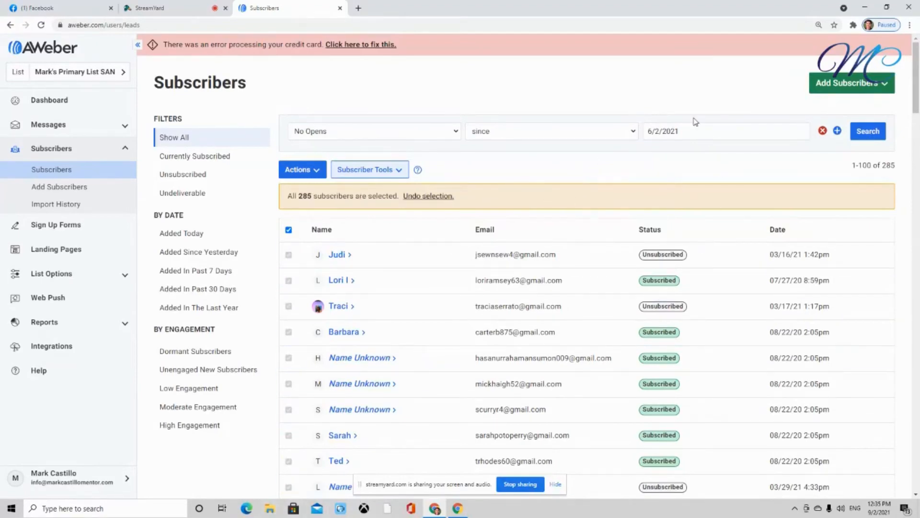
scroll(693, 117, down, 6)
scroll(685, 109, up, 6)
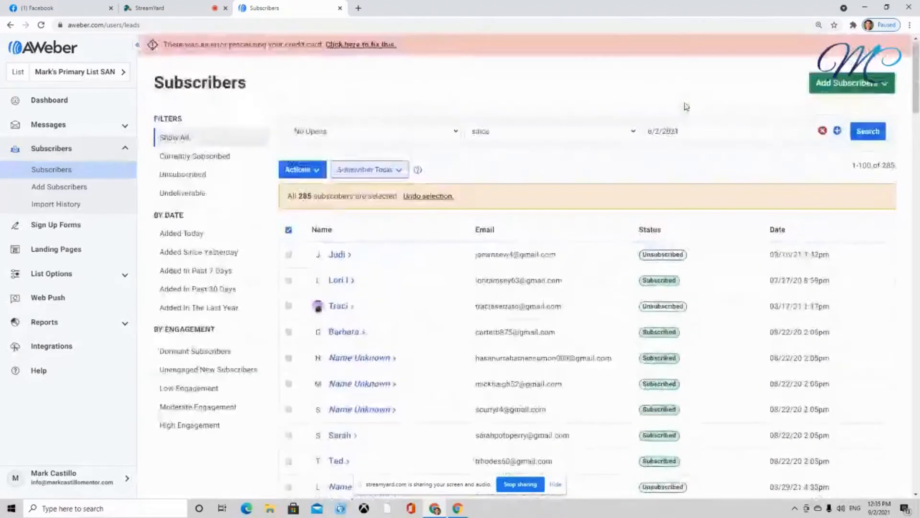
click(319, 170)
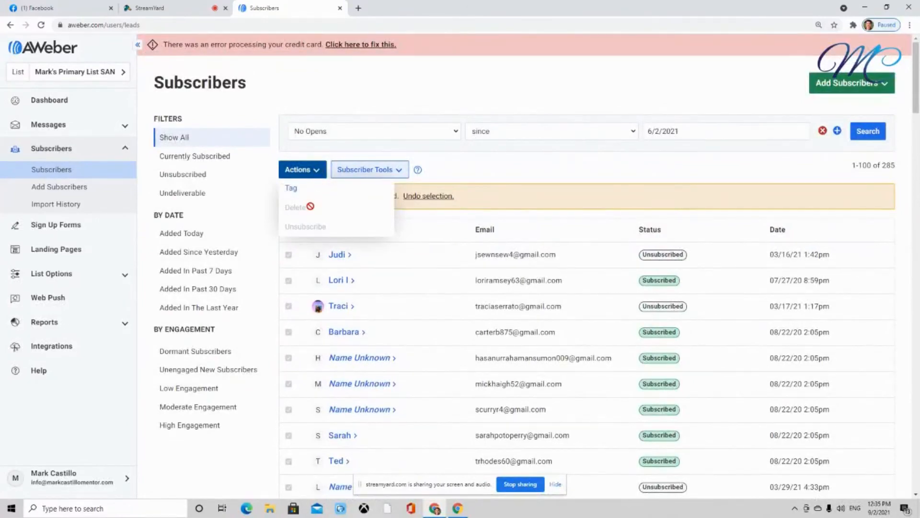
click(490, 170)
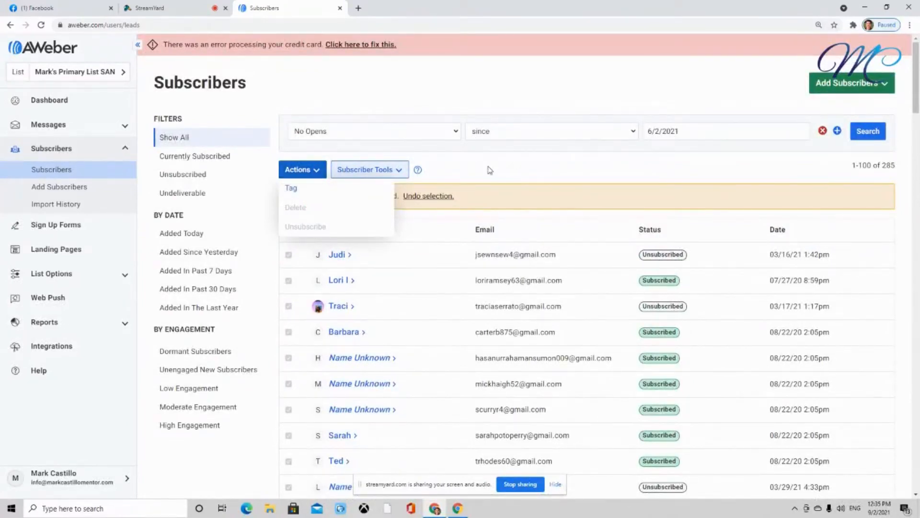
click(428, 201)
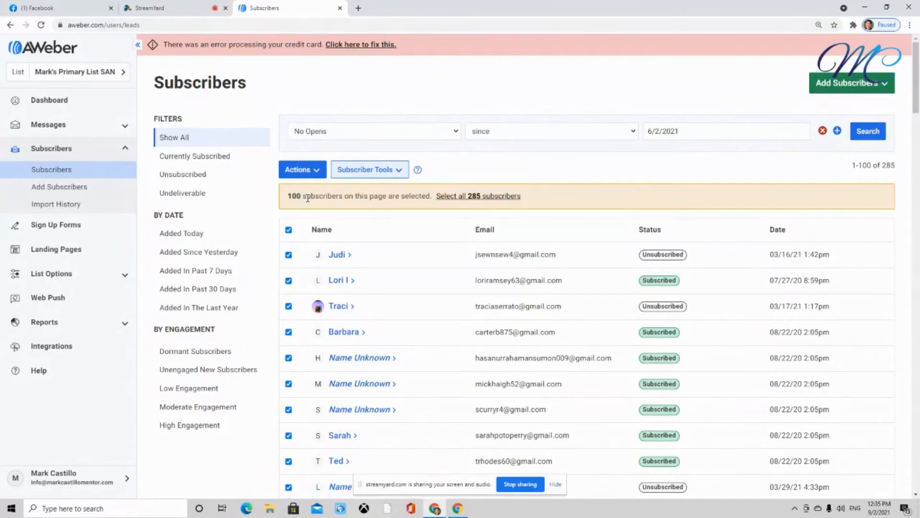
Delete the 100 subscribers selected on the current page
click(304, 171)
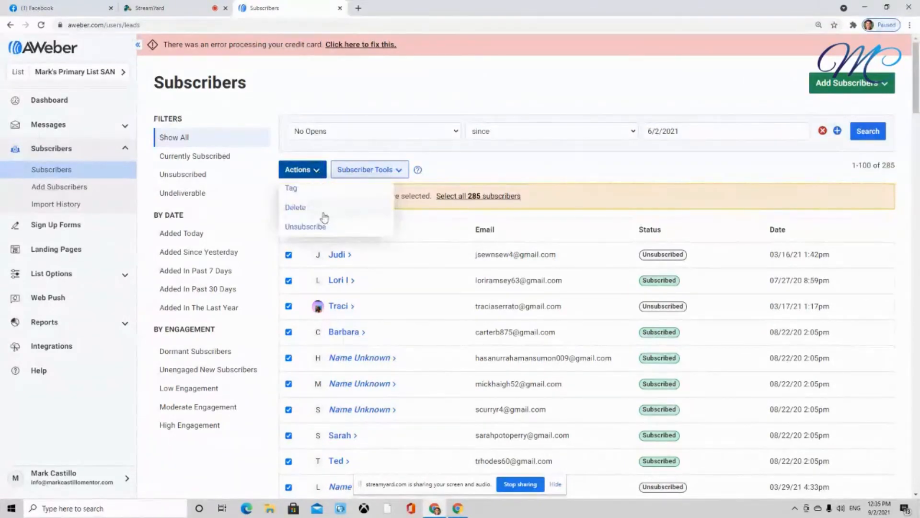
click(295, 208)
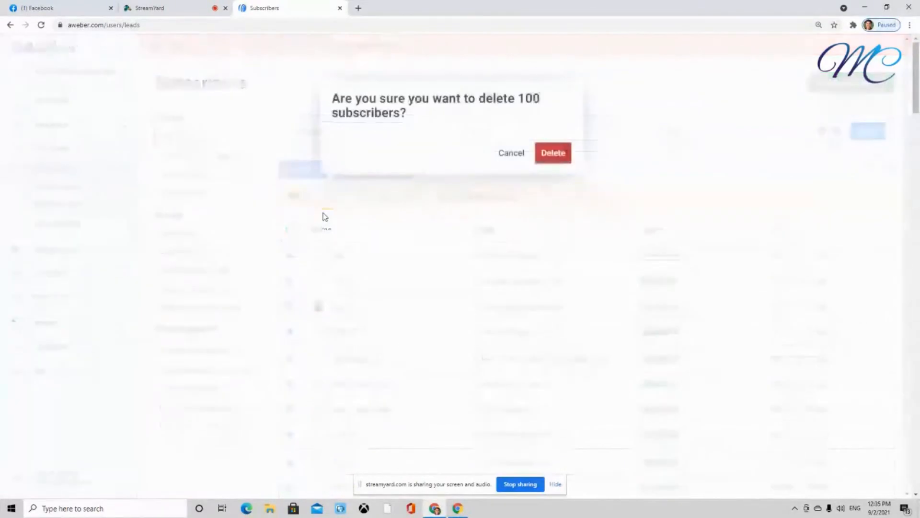
click(565, 155)
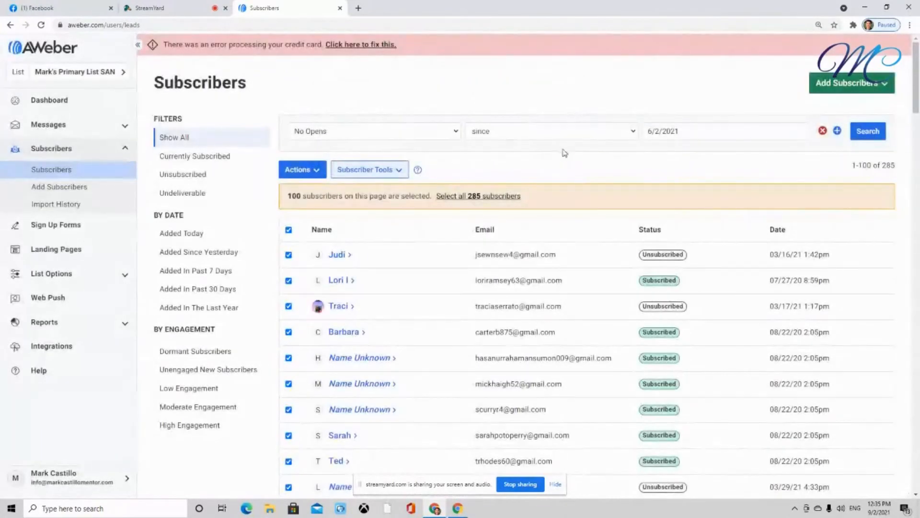
Select and delete the next page of 100 subscribers with no opens since 6/2/2021
scroll(563, 152, down, 1)
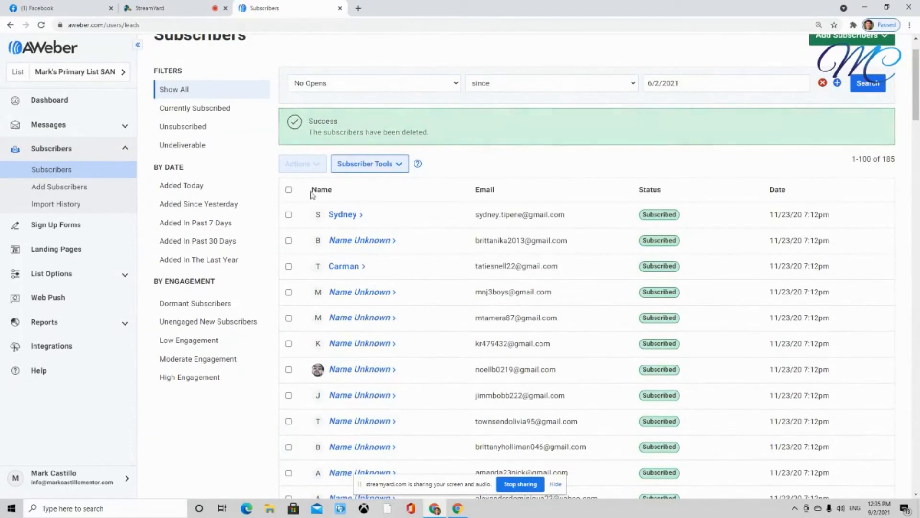
click(288, 189)
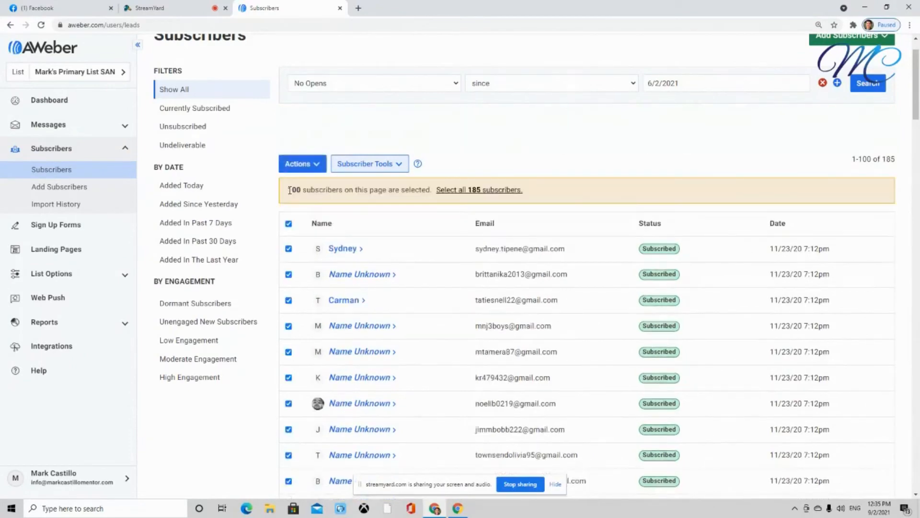
click(324, 129)
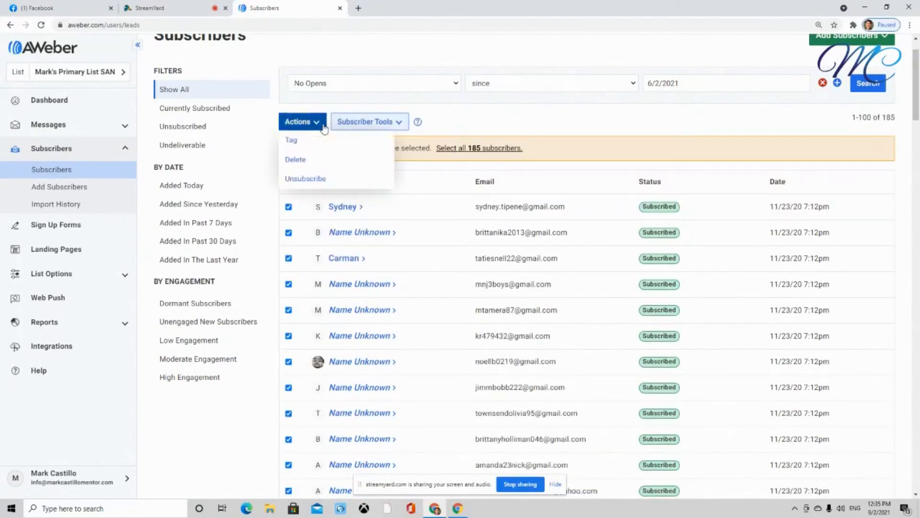
click(320, 159)
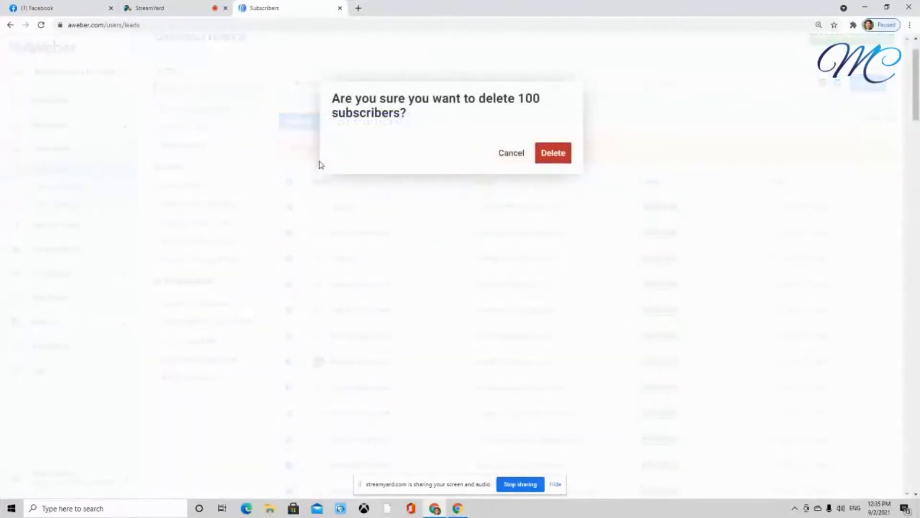
click(554, 153)
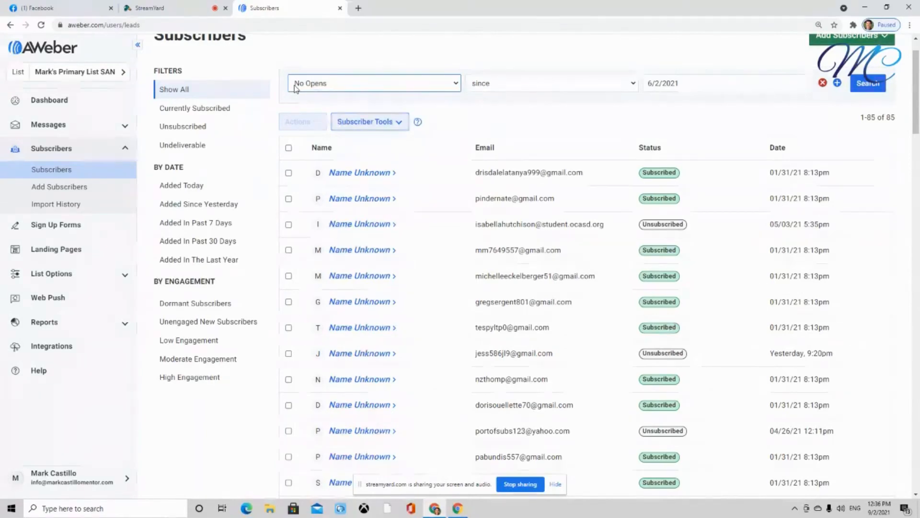
click(570, 55)
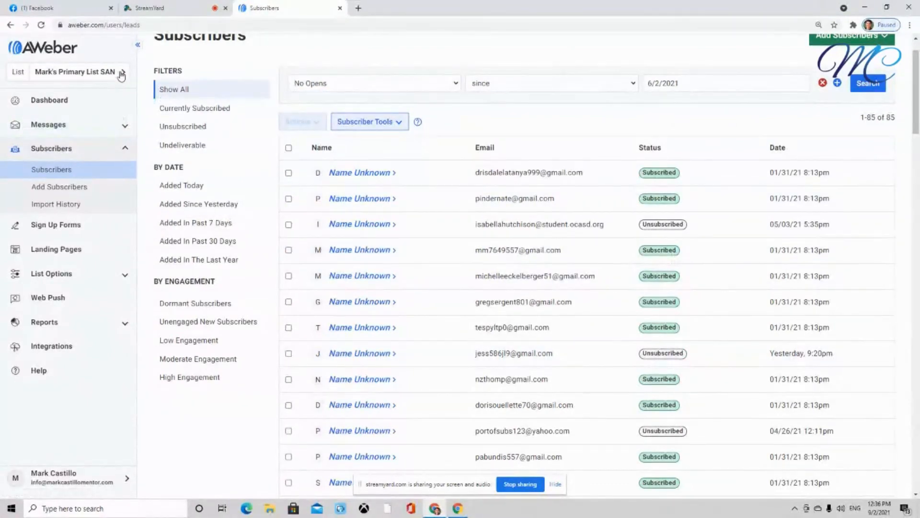
Switch the active list to Primary List HEAL and search for subscribers where Undeliverable is true
click(121, 73)
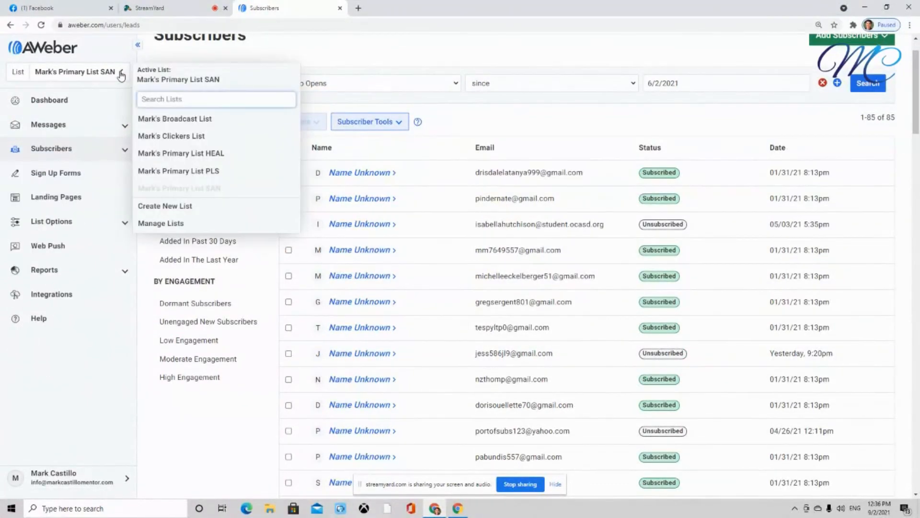
click(223, 153)
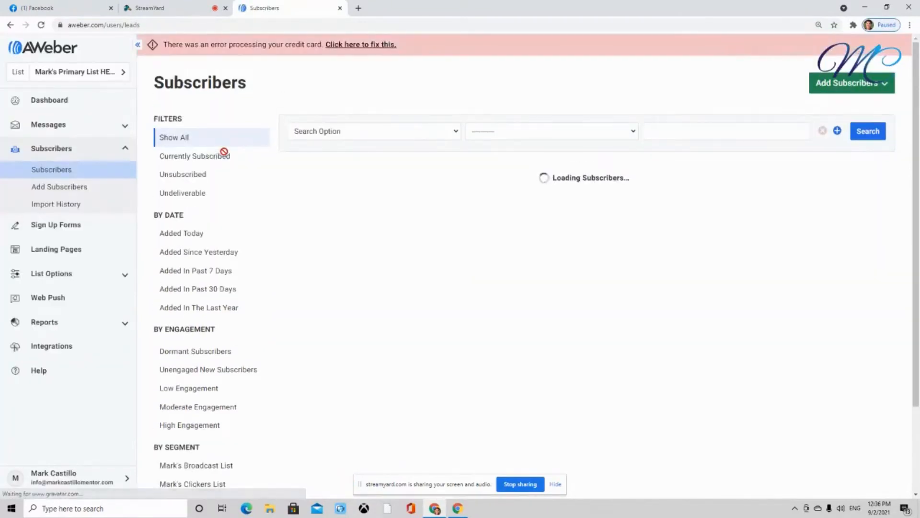
drag(916, 94, 916, 81)
click(405, 104)
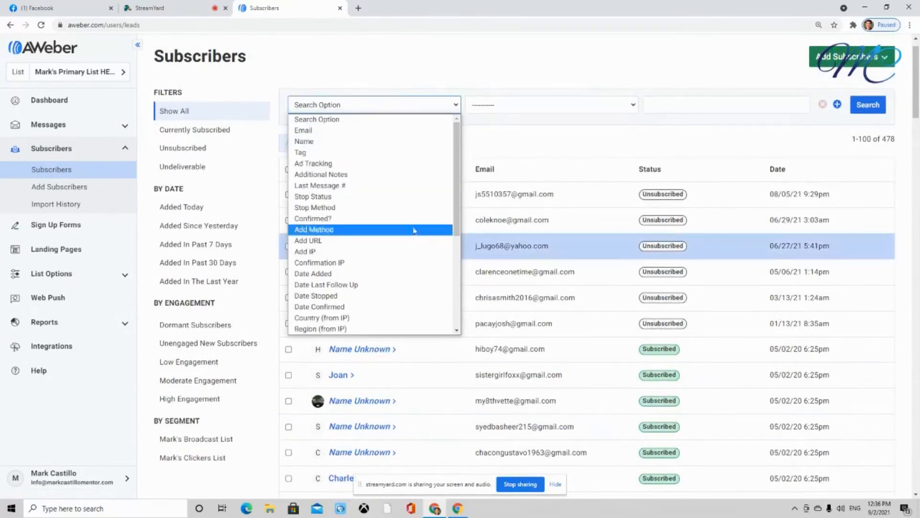
scroll(413, 230, down, 4)
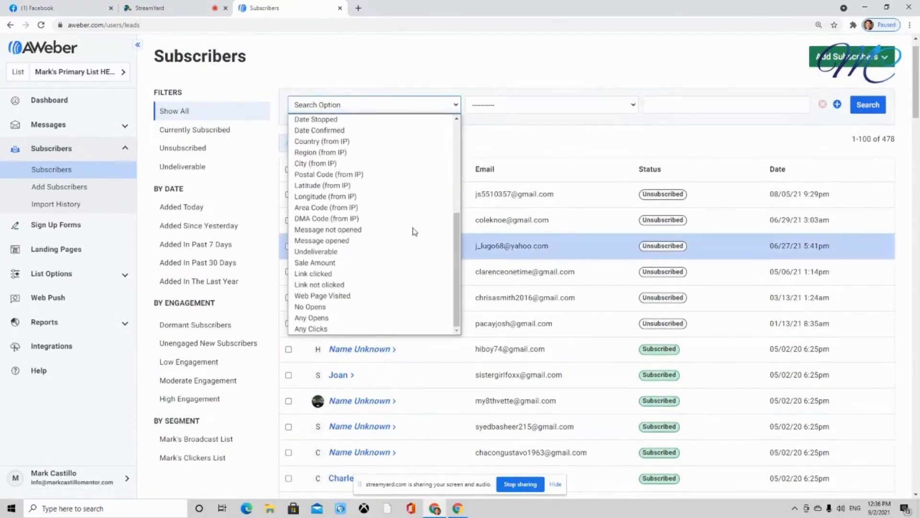
click(416, 257)
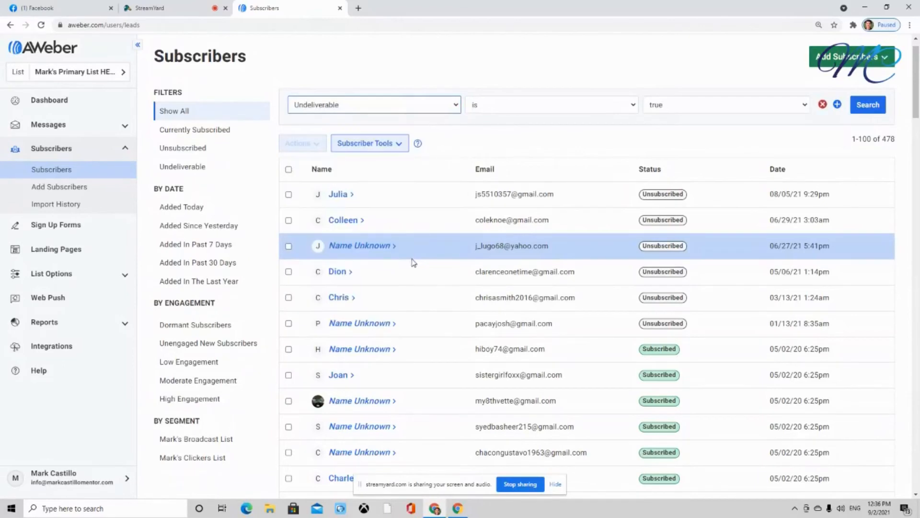
click(878, 107)
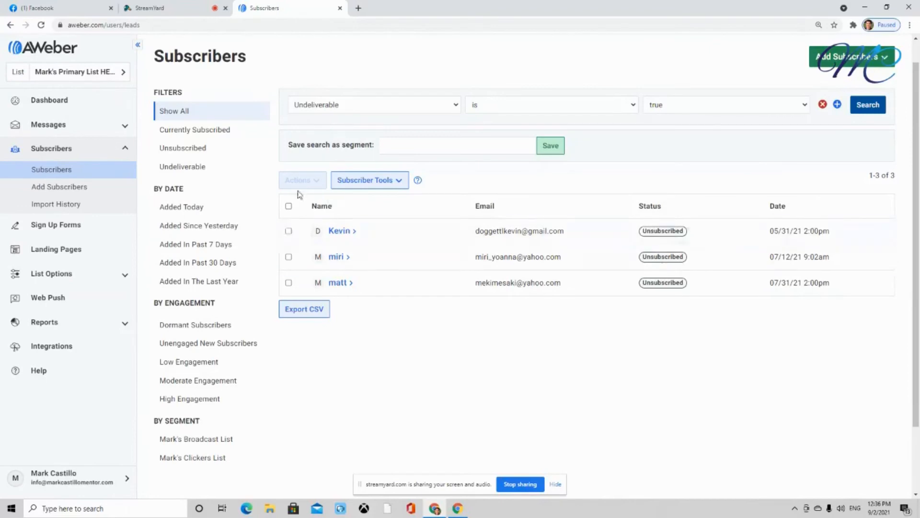
Delete all undeliverable subscribers found in the Primary List HEAL search
click(290, 206)
click(304, 182)
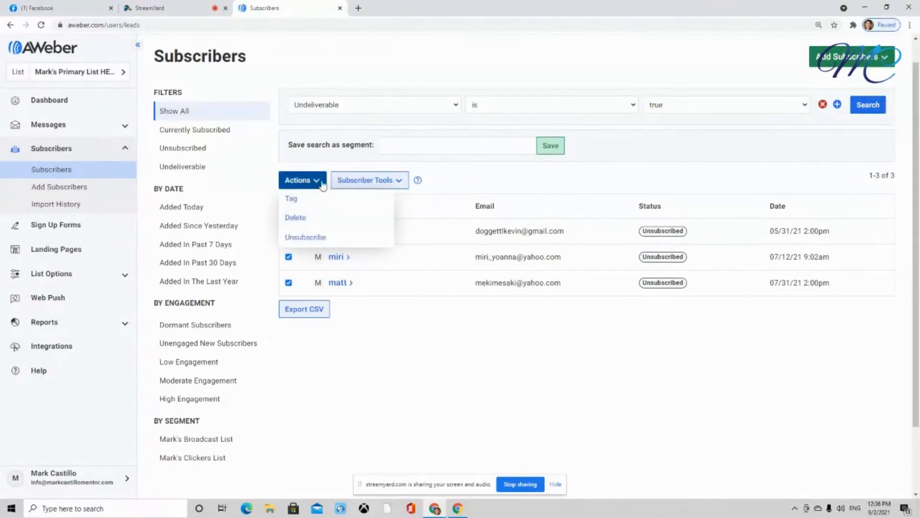
click(315, 220)
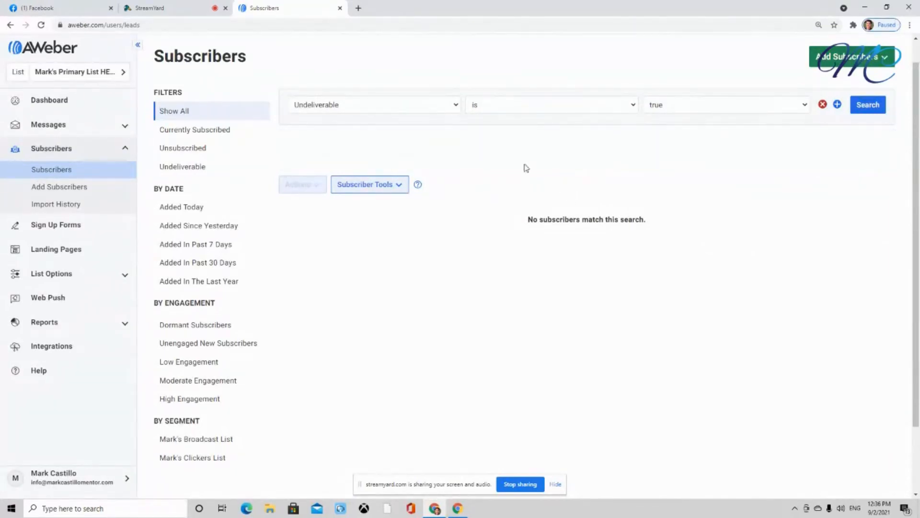
Search the Primary List HEAL for subscribers with No Opens since 6/2/2021
click(430, 109)
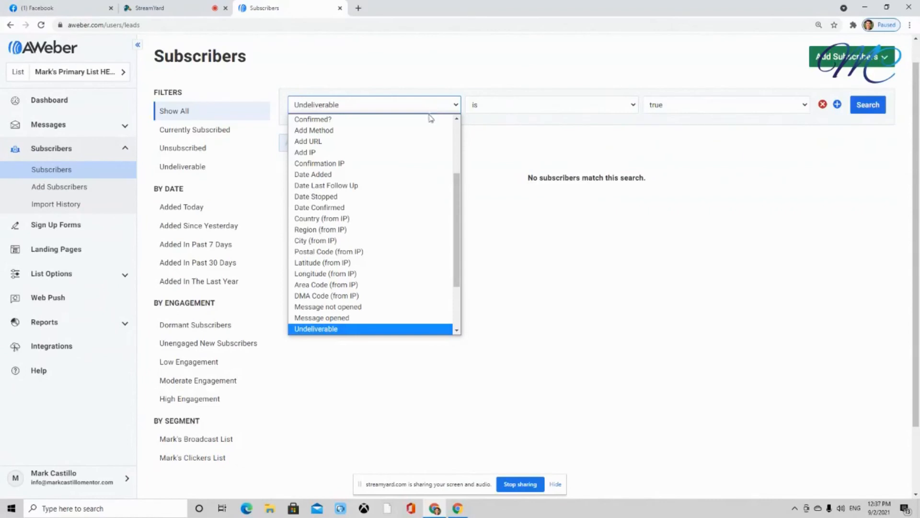
scroll(407, 226, down, 2)
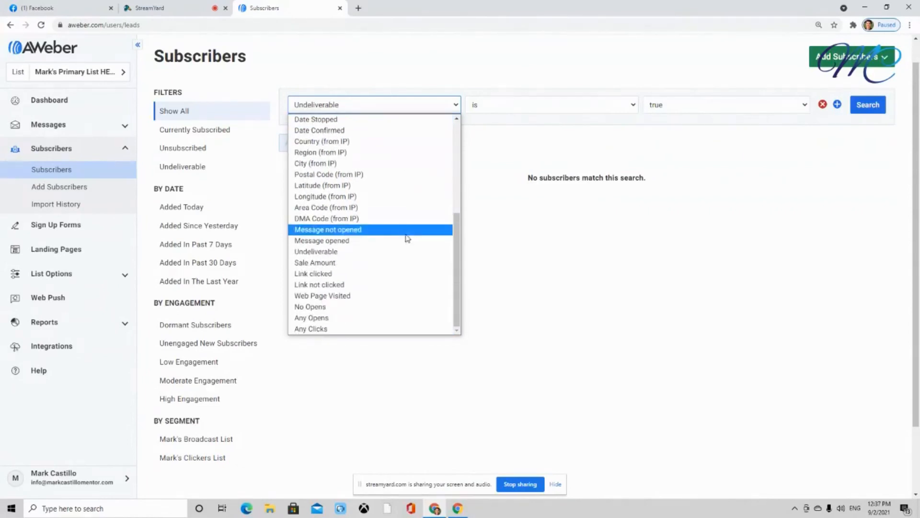
click(389, 307)
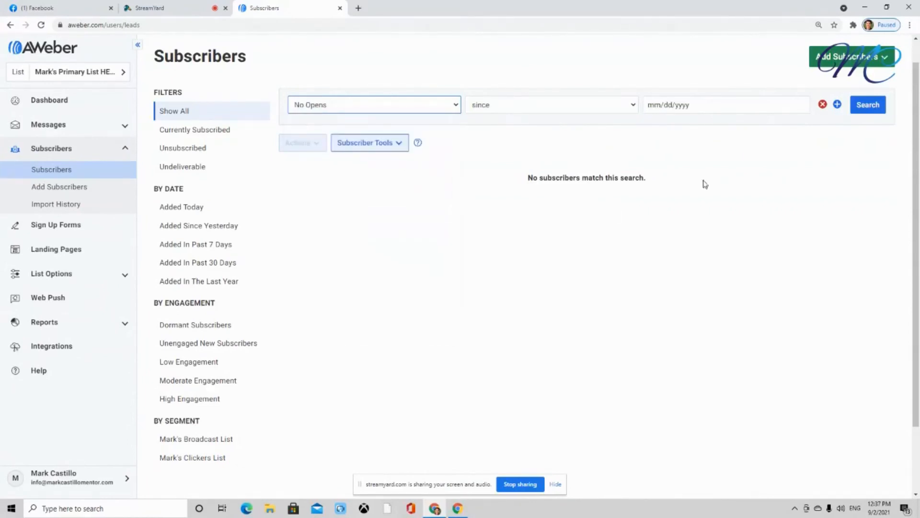
click(721, 105)
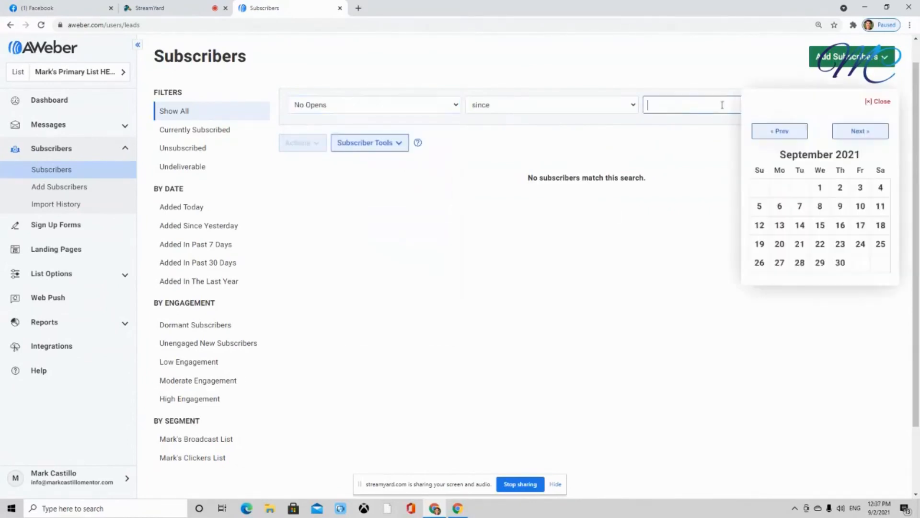
click(784, 136)
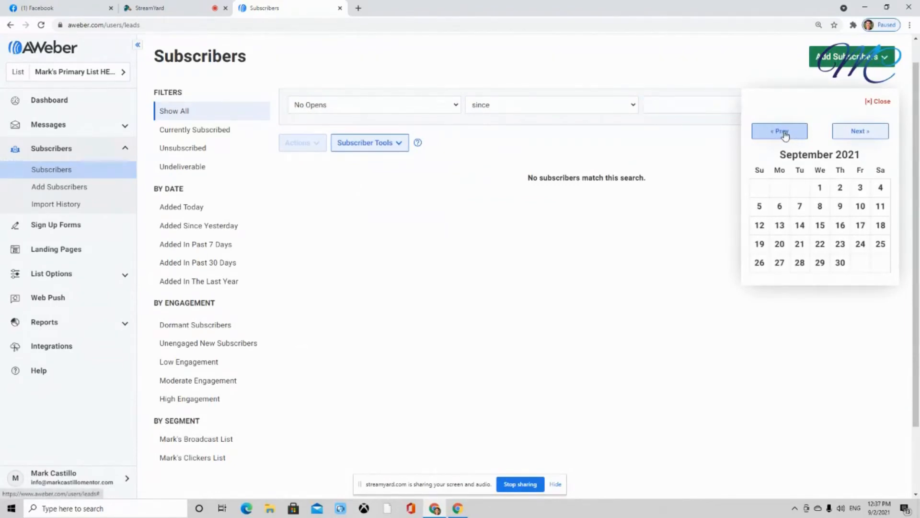
click(785, 136)
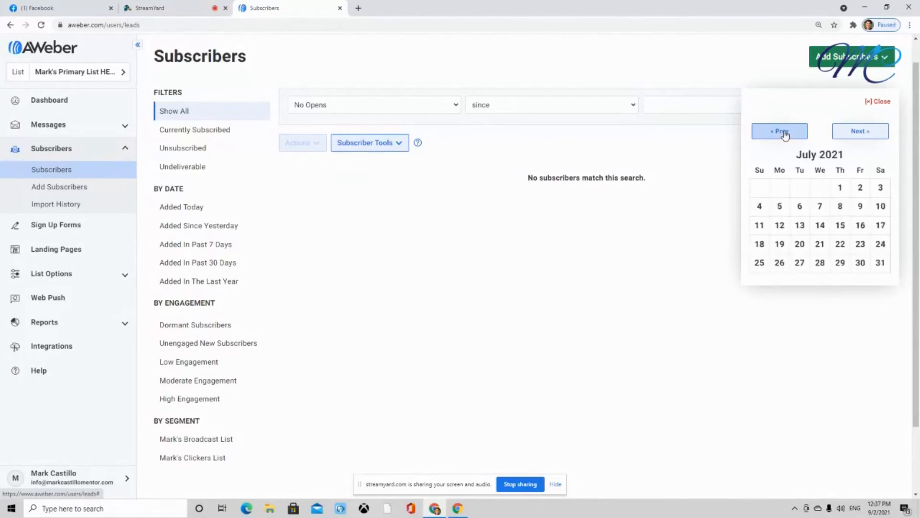
click(785, 136)
click(819, 188)
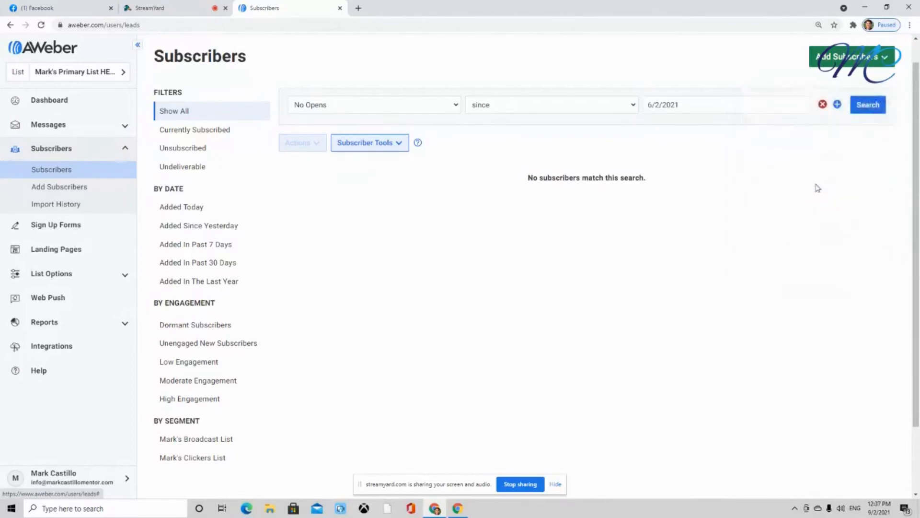
click(870, 112)
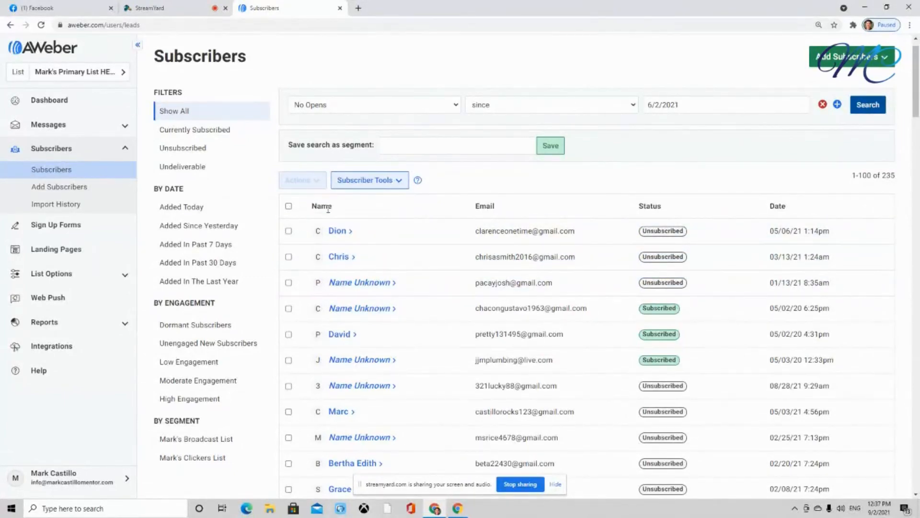
Select the first page of 100 subscribers in the No Opens search results and delete them
click(289, 207)
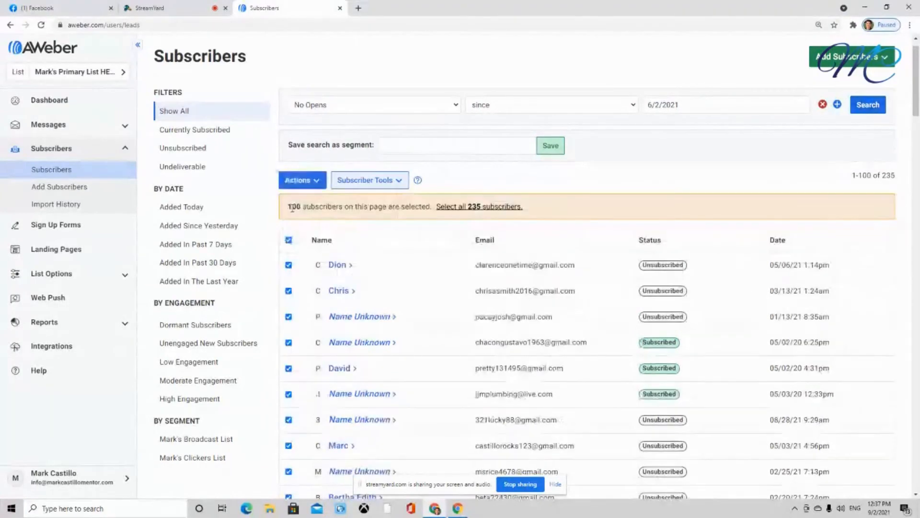
click(314, 184)
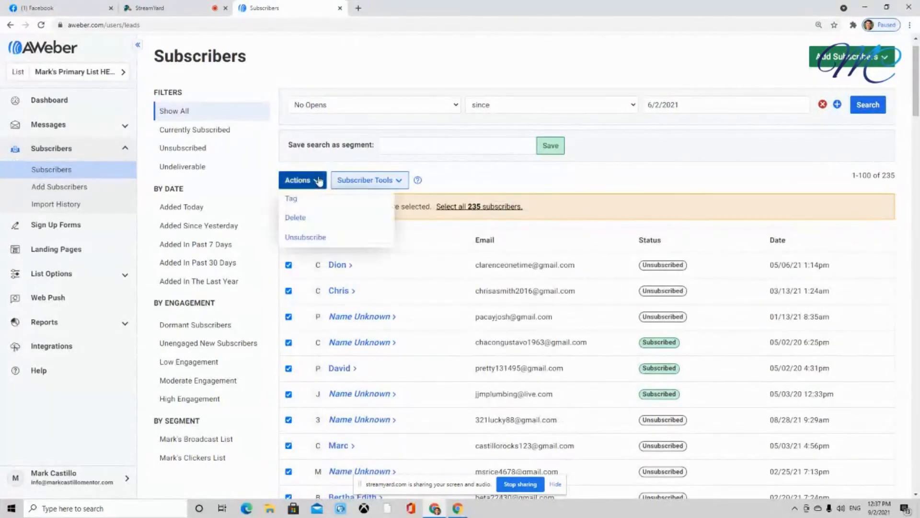
click(301, 222)
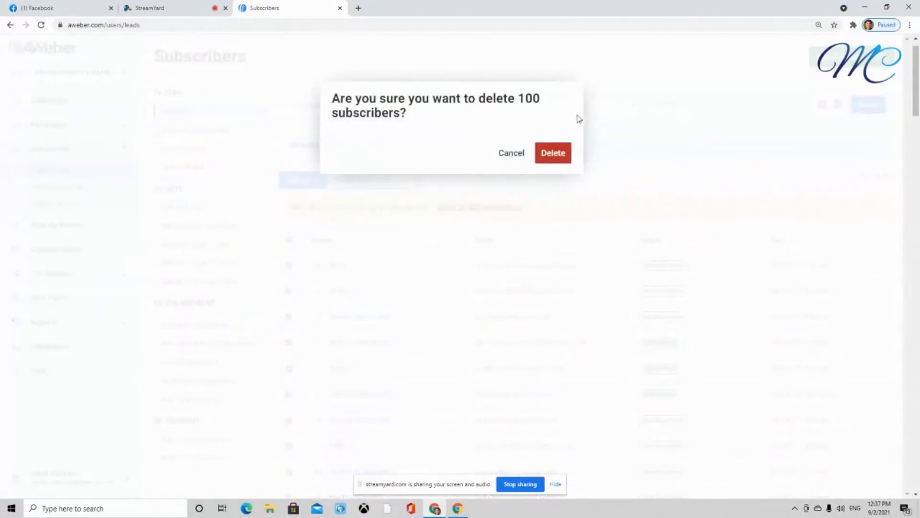
click(558, 158)
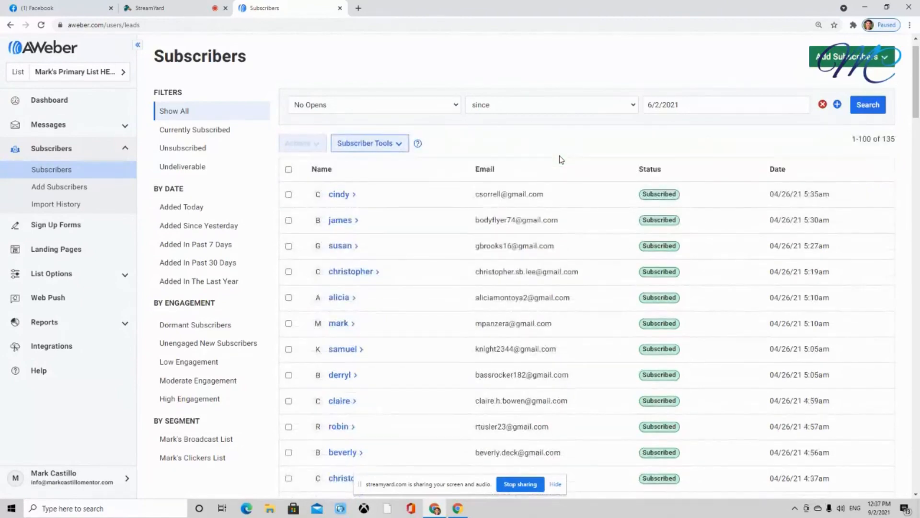
Open the account dashboard and review the subscriber totals and sent broadcast statistics
click(34, 102)
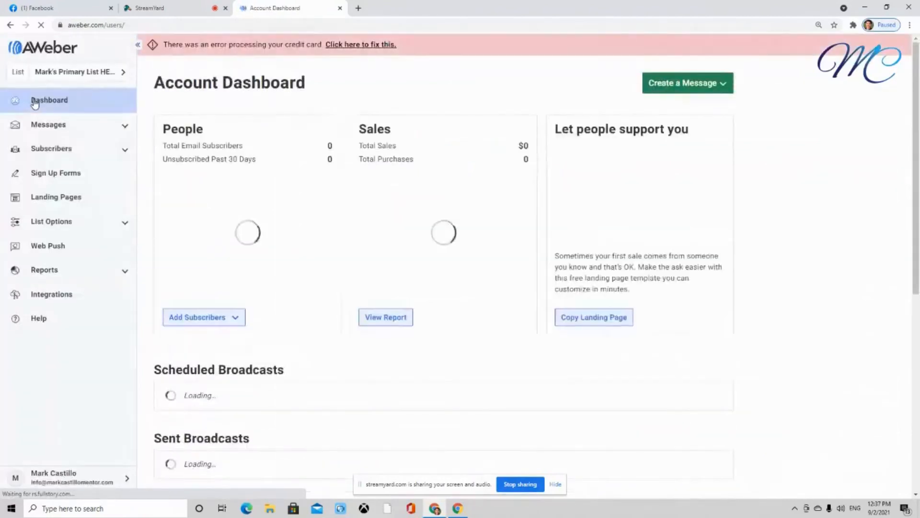
scroll(119, 106, down, 1)
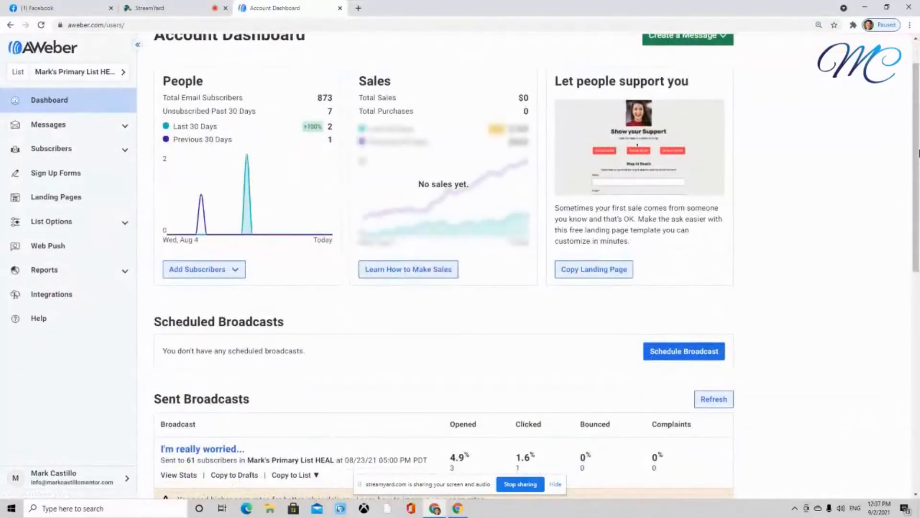
drag(917, 153, 919, 147)
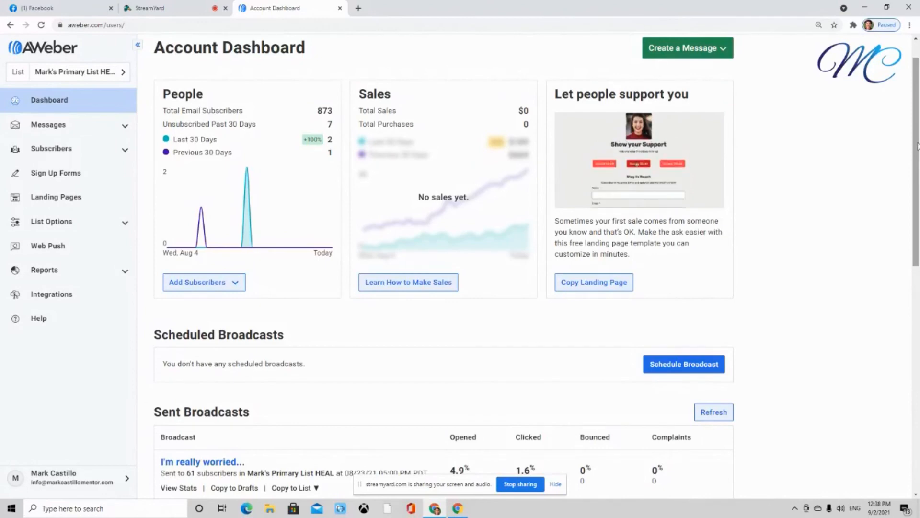
click(520, 484)
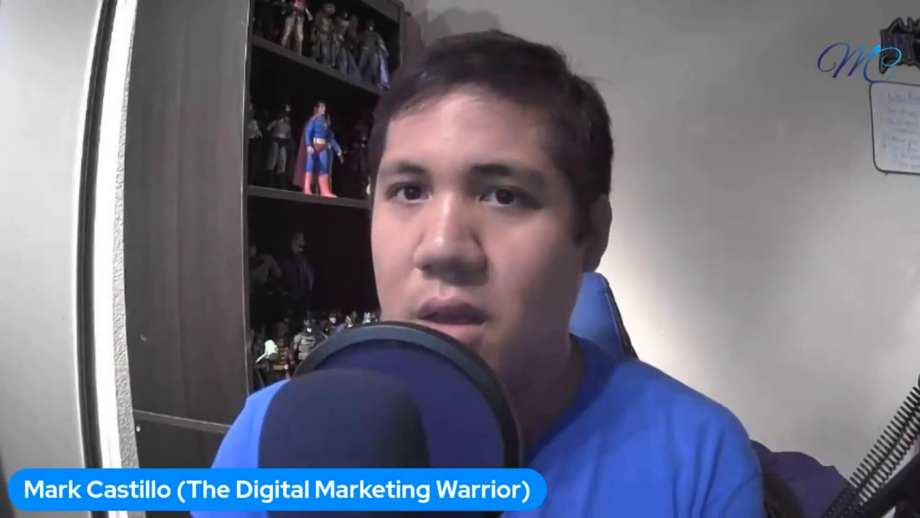